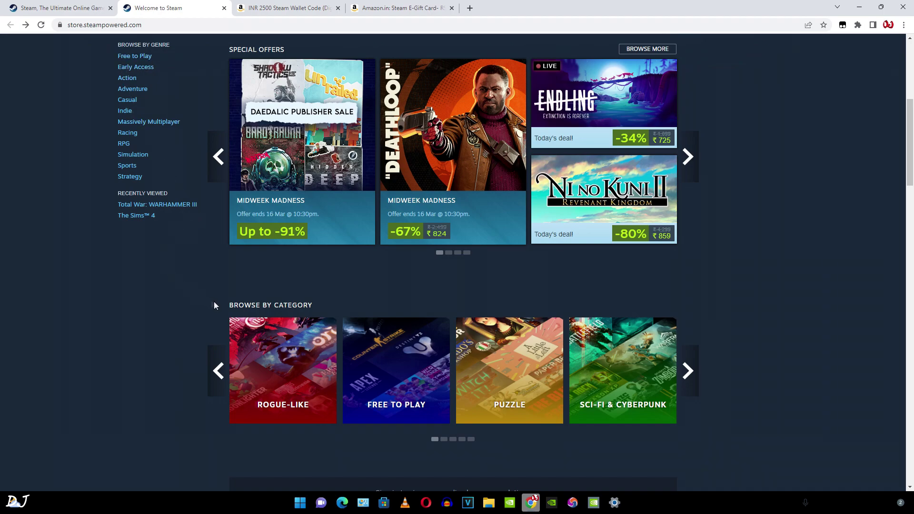
Step: Download the Windows Steam installer from the Steam website and show the downloaded file in its folder
scroll(273, 301, up, 6)
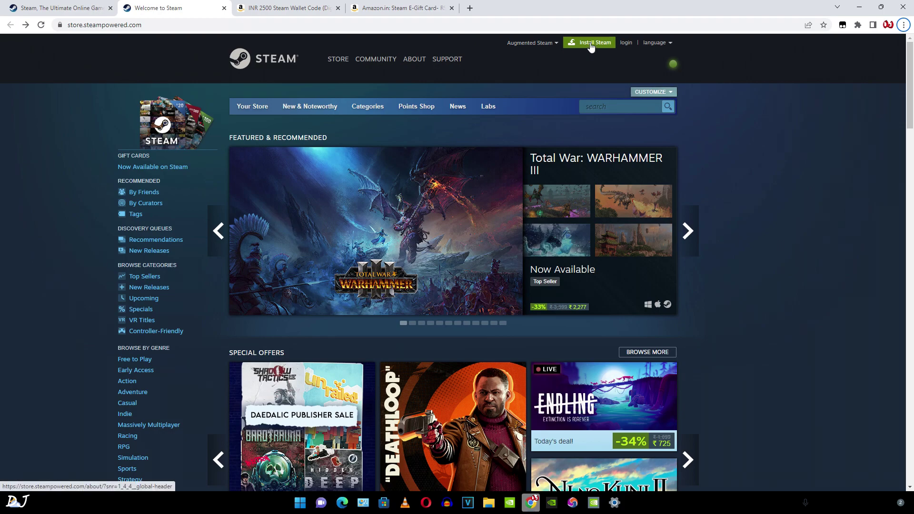
click(590, 43)
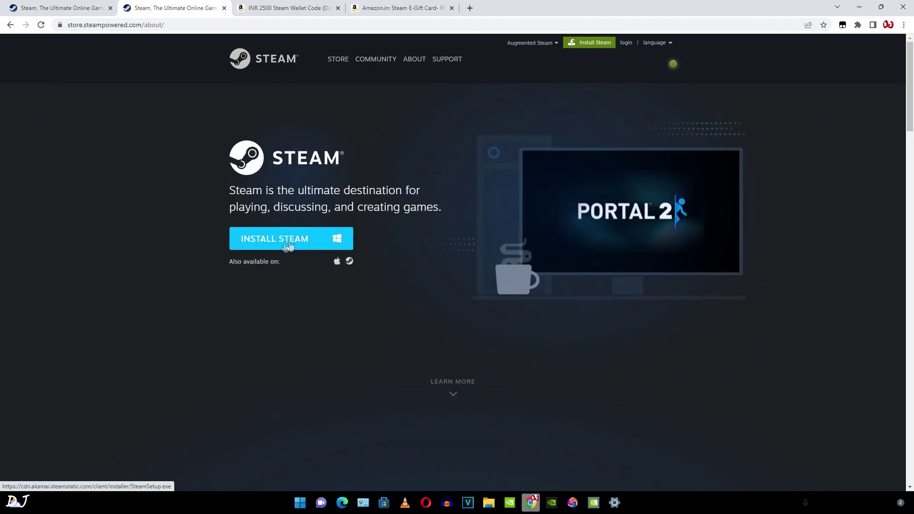
click(284, 245)
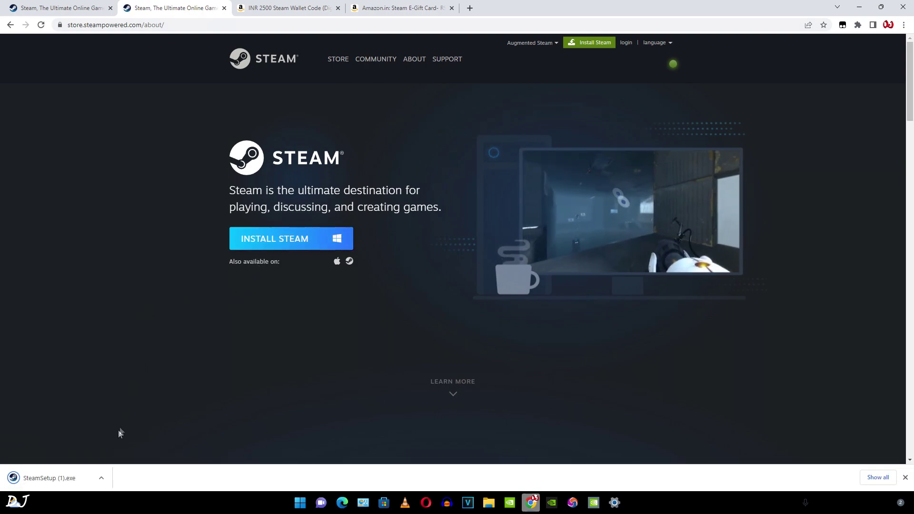
click(101, 478)
click(124, 441)
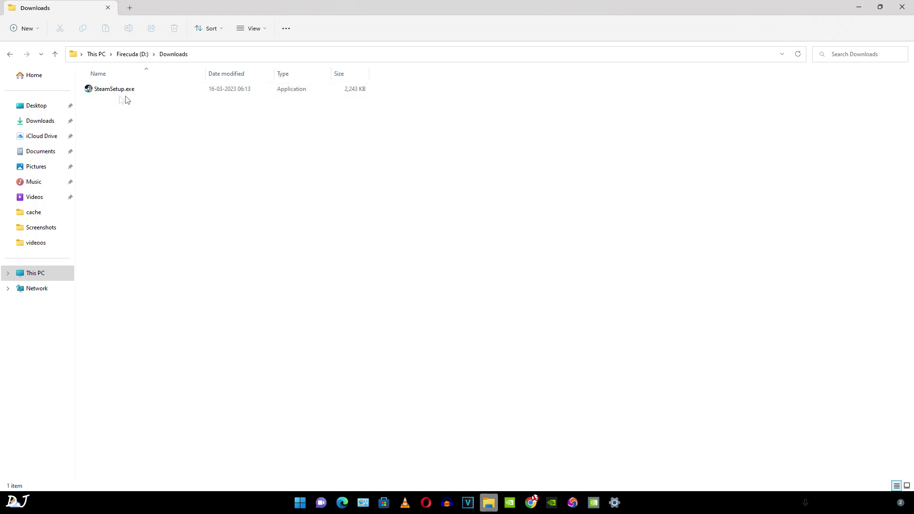
Step: Run SteamSetup.exe with administrator permission, install Steam in English under C:\Program Files (x86)\Steam, and finish with Run Steam enabled
double_click(120, 91)
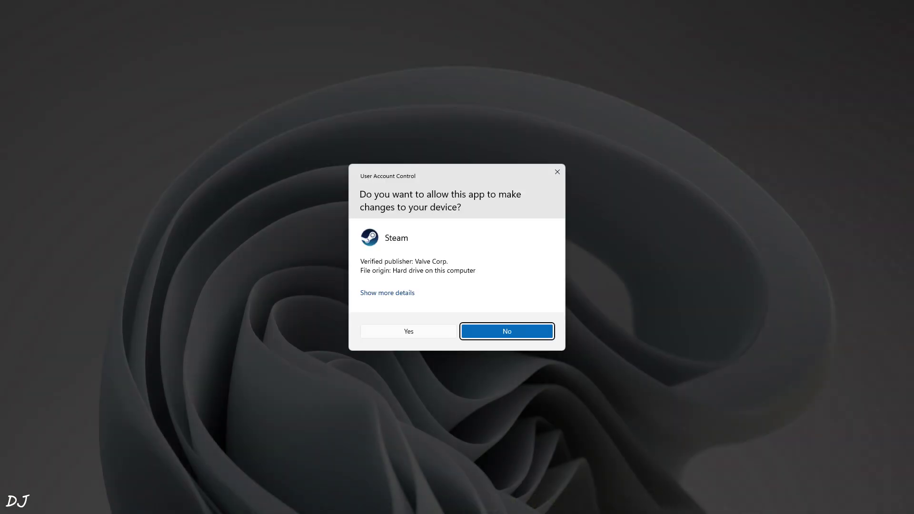
click(404, 330)
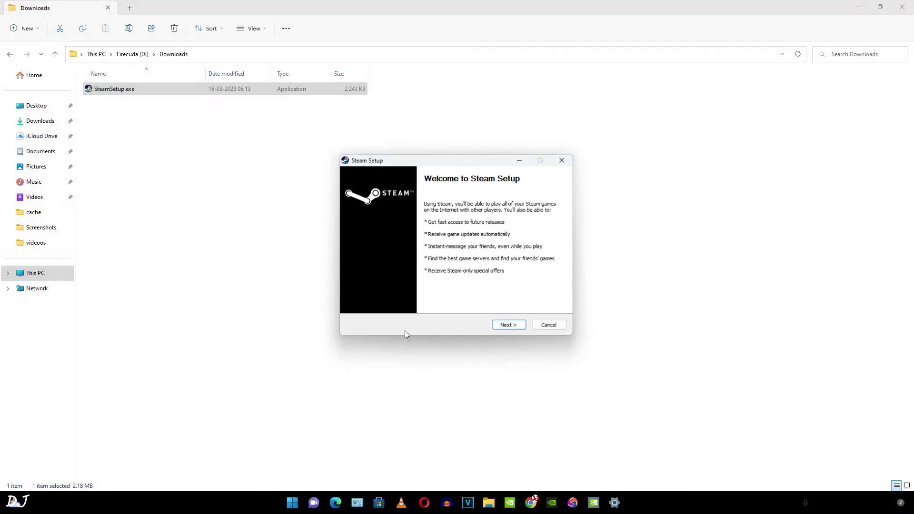
click(514, 327)
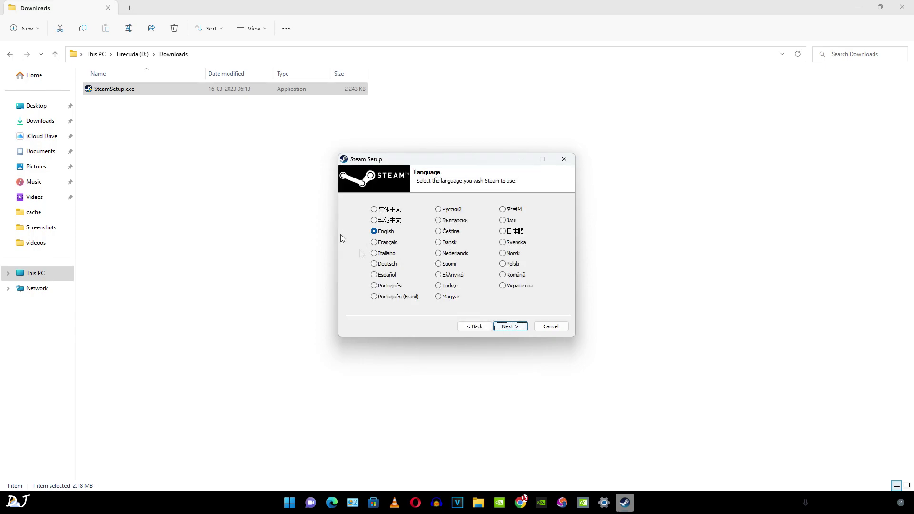
click(508, 327)
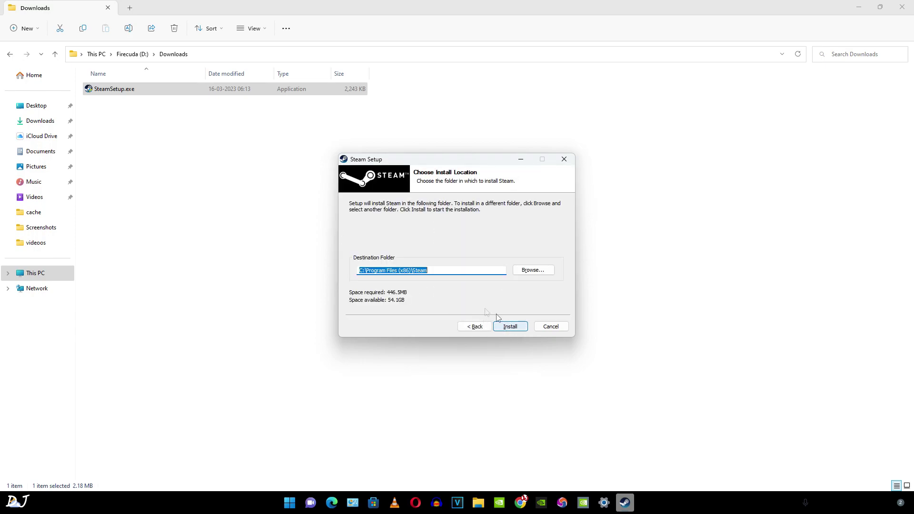
click(513, 328)
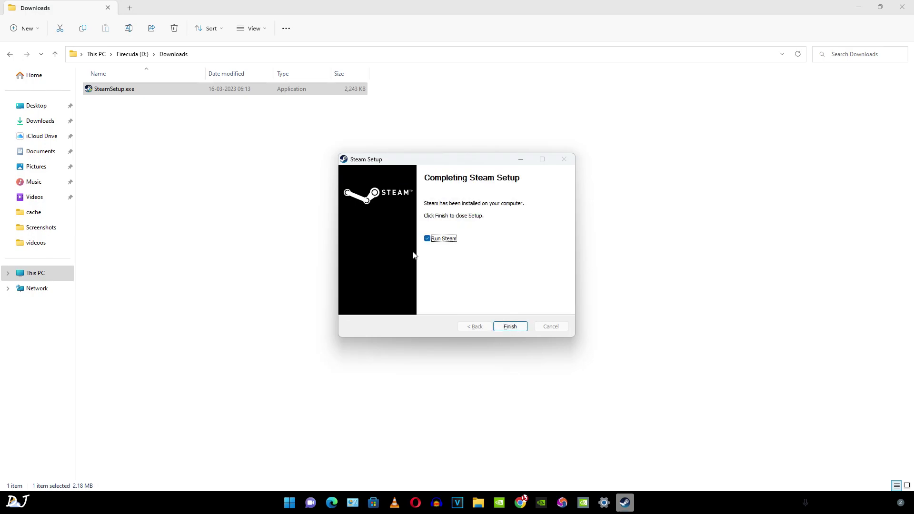
click(511, 328)
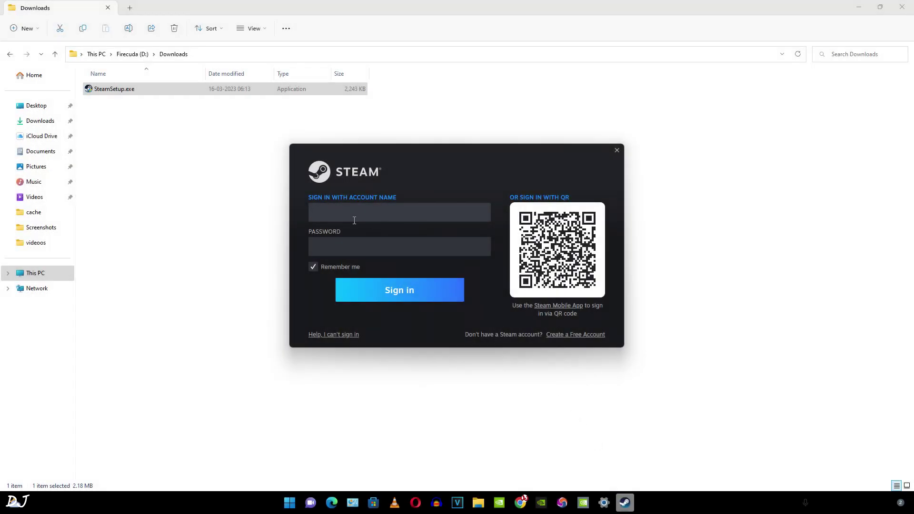
Step: View the form for creating a free Steam account from the sign-in window, and close it without filling it in
click(354, 217)
click(588, 335)
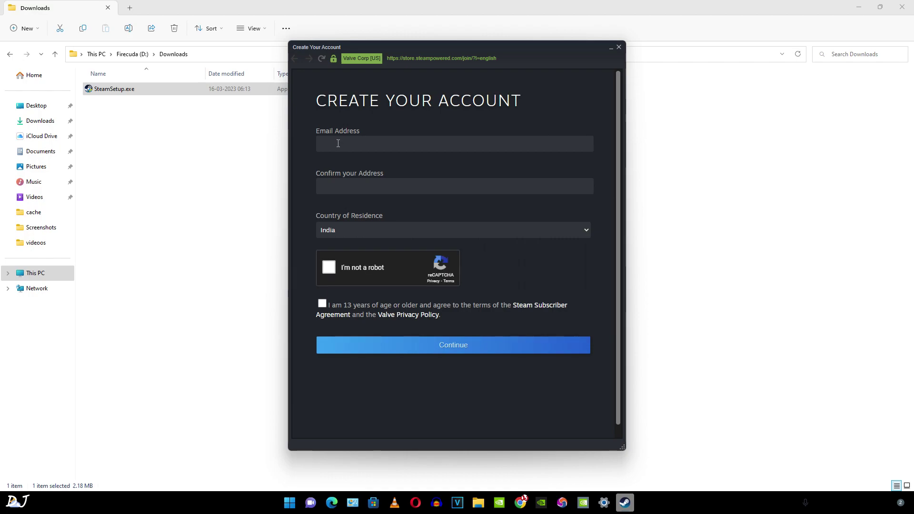
click(344, 143)
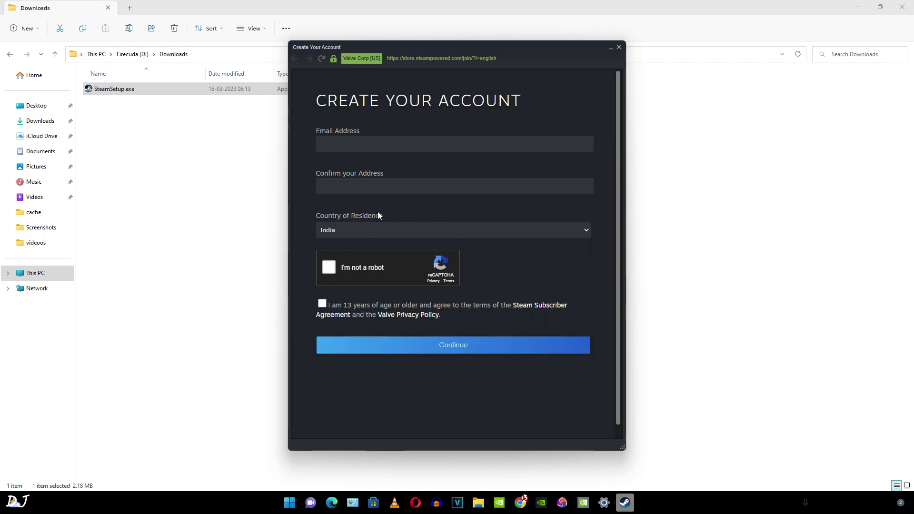
click(619, 46)
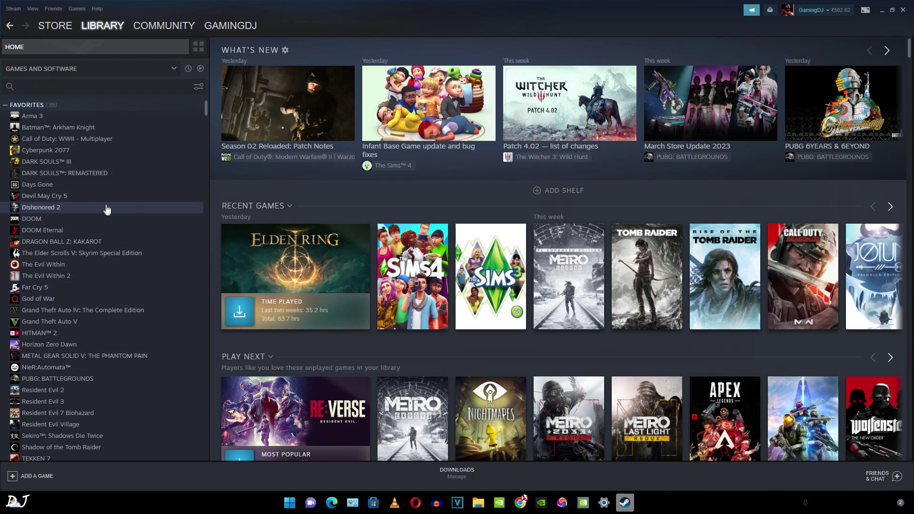
Step: Look through the Store's front page, search it for "res", and open the Resident Evil 4 page past the age check
click(58, 27)
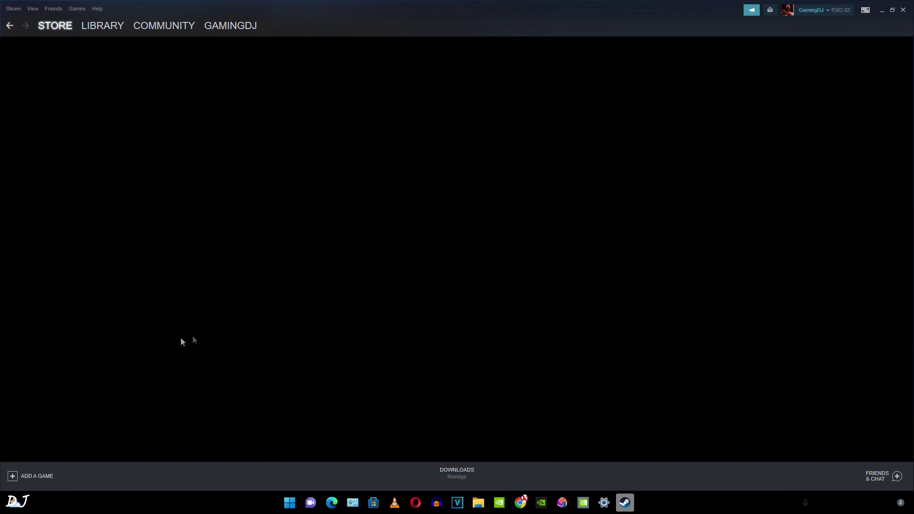
scroll(155, 330, down, 2)
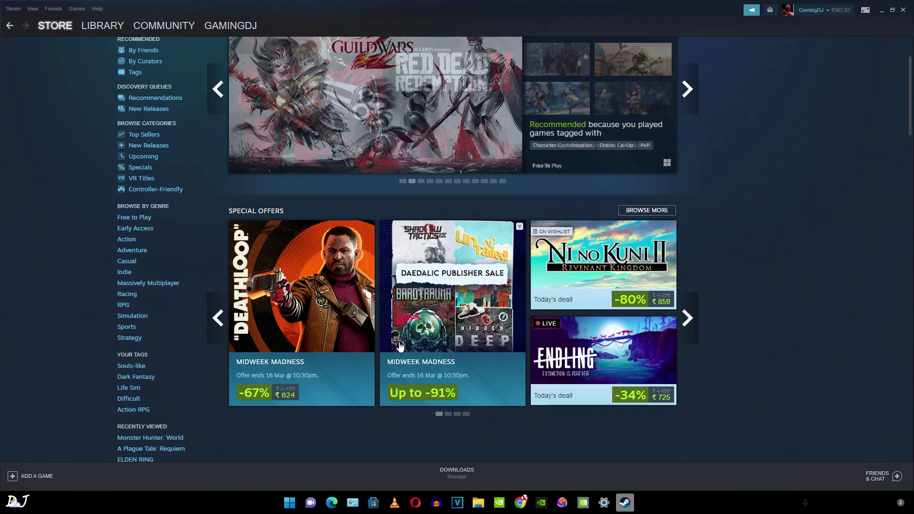
scroll(390, 316, down, 3)
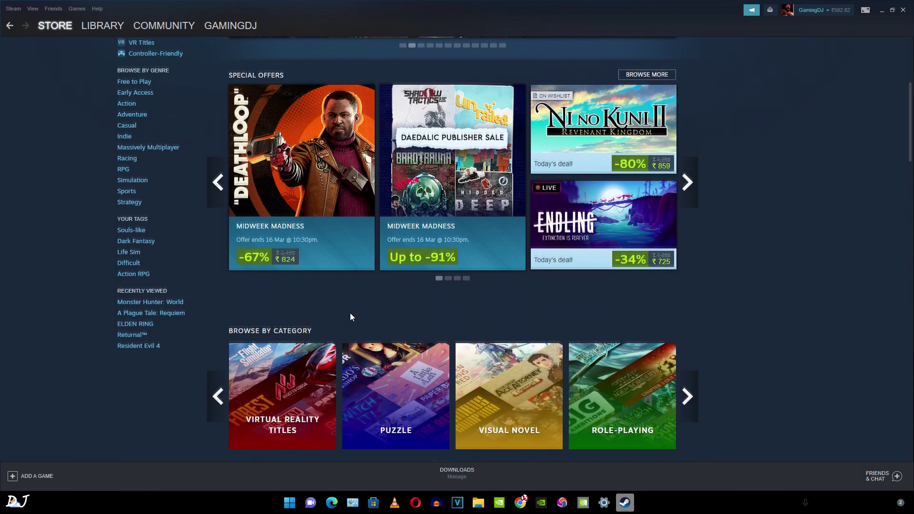
scroll(350, 314, up, 5)
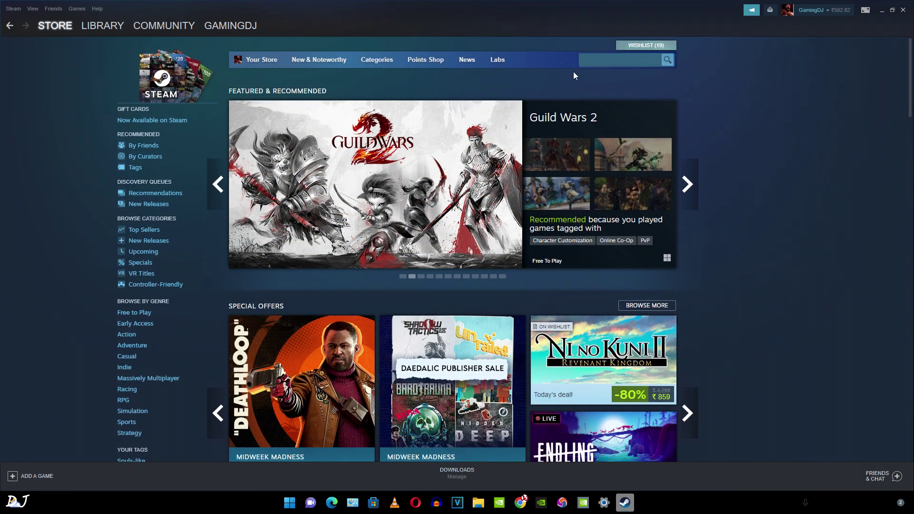
click(593, 59)
mouse_move(658, 134)
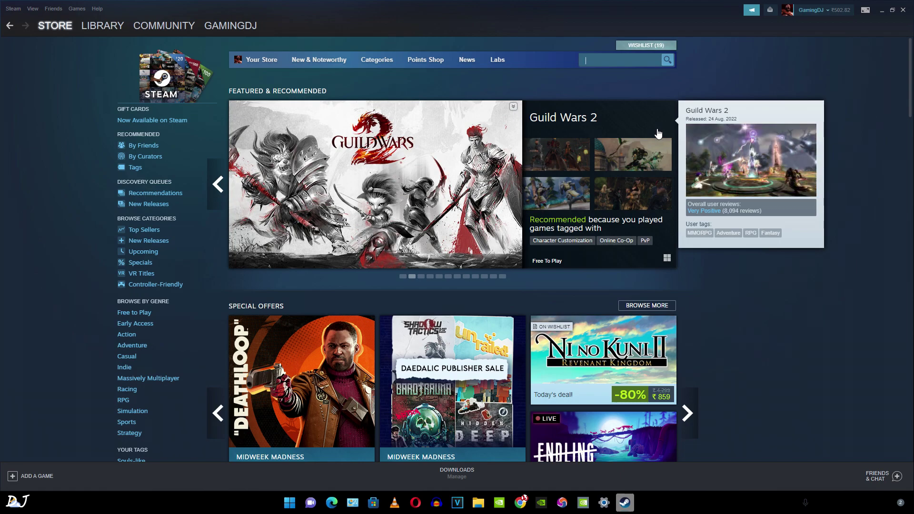
text(res)
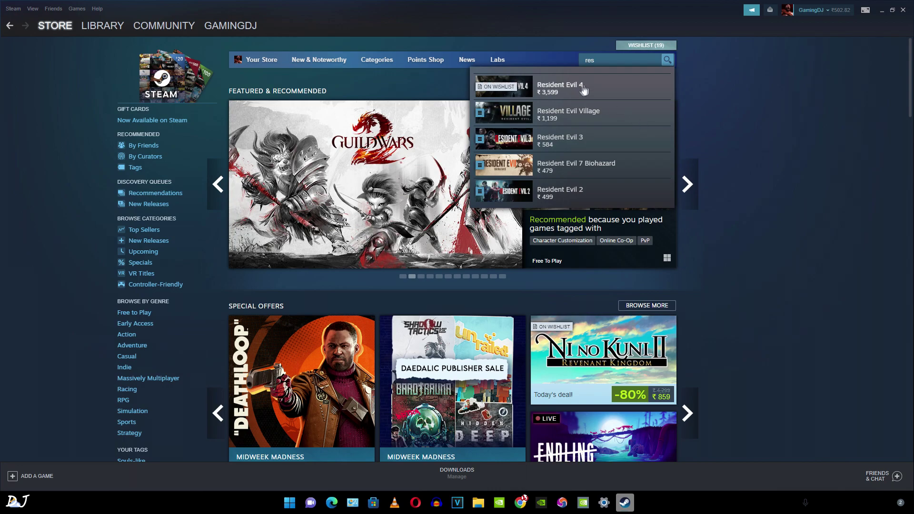
click(575, 88)
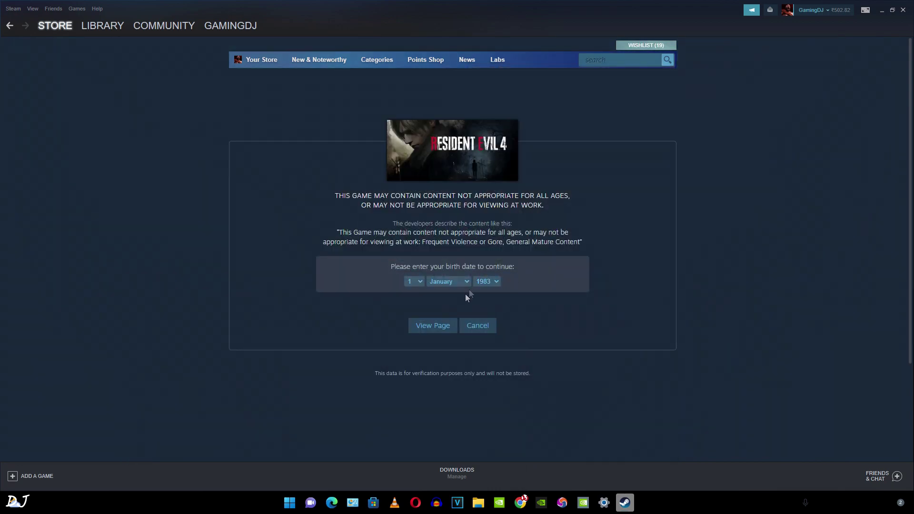
click(433, 326)
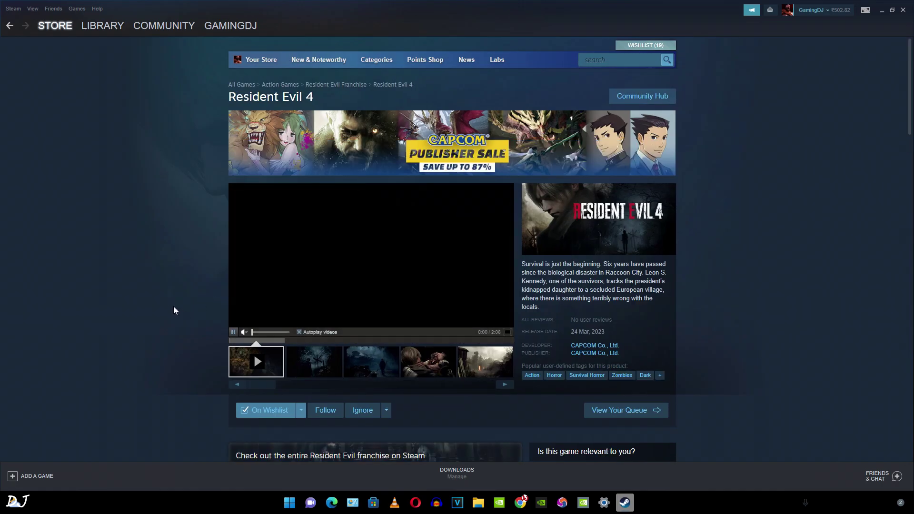
Step: Dismiss the broadcast pop-up and add the standard Resident Evil 4 pre-purchase to the cart
scroll(175, 308, down, 5)
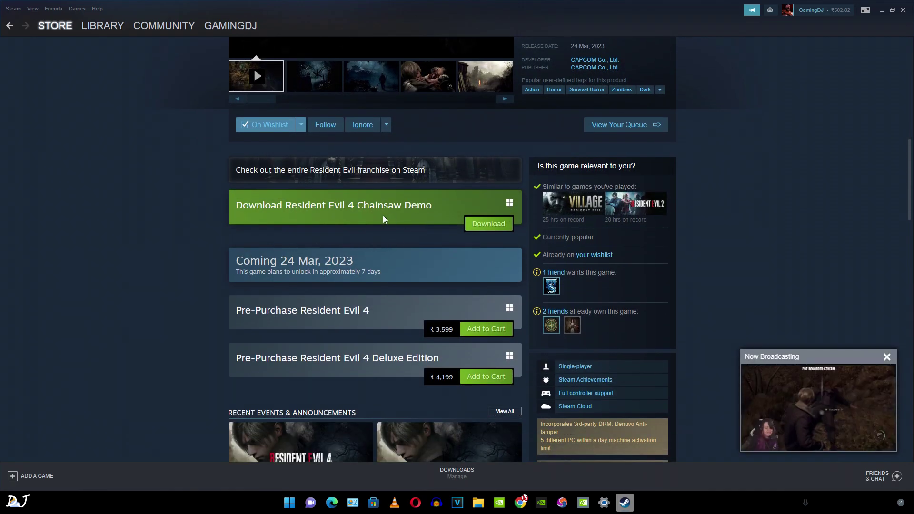
click(886, 357)
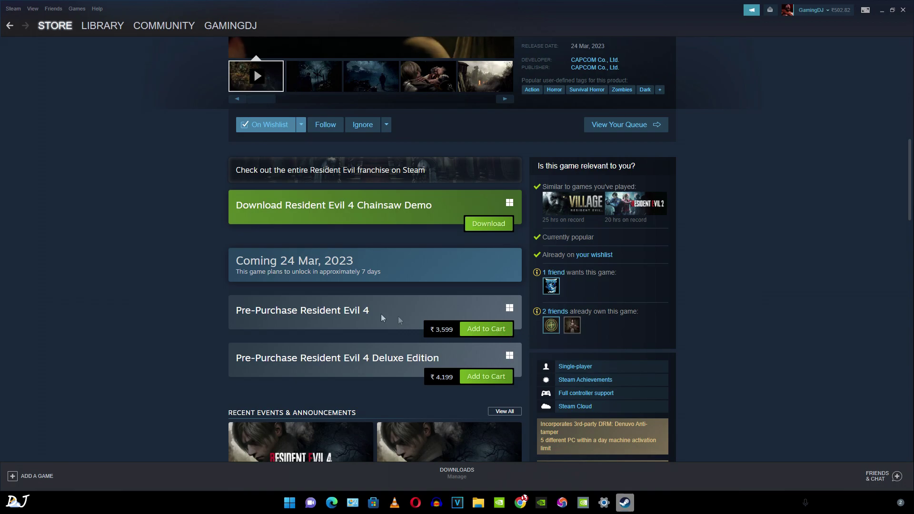
scroll(359, 326, down, 1)
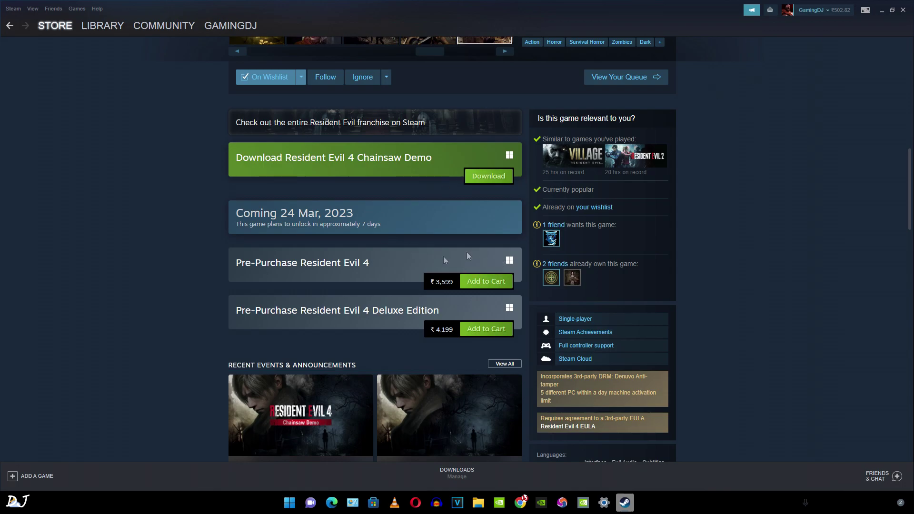
click(482, 285)
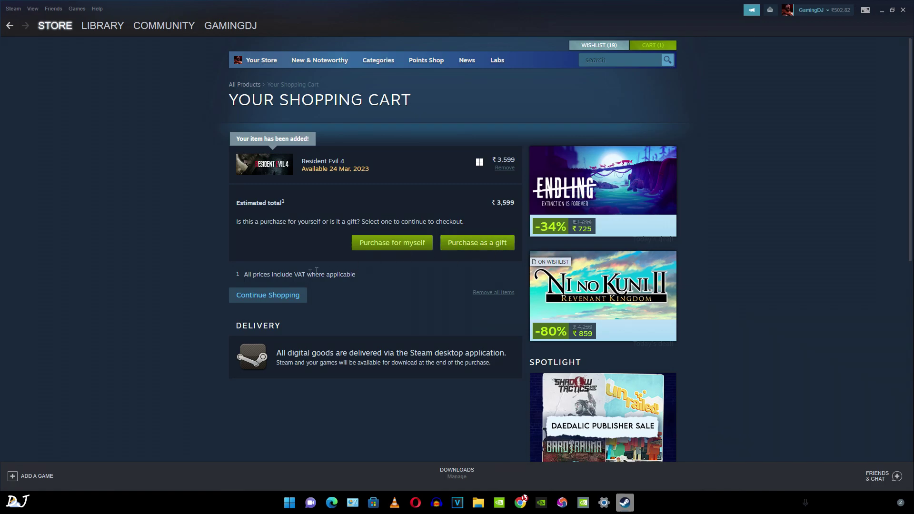
Step: Check out the cart as a purchase for yourself, using the saved Visa card for the remaining amount
click(372, 242)
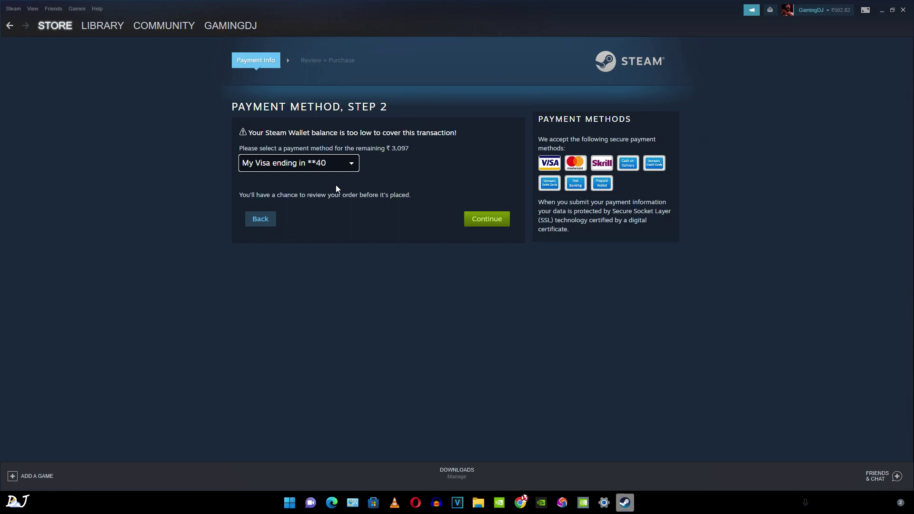
click(335, 167)
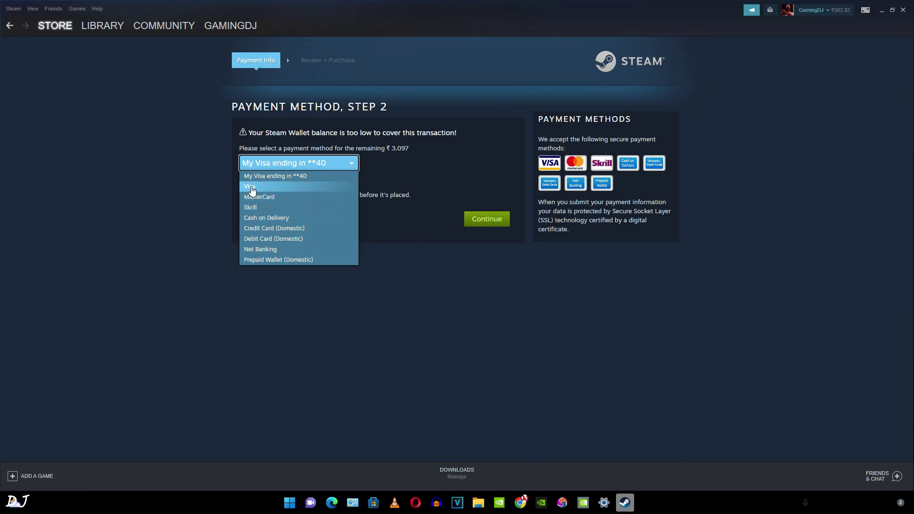
click(305, 176)
click(482, 222)
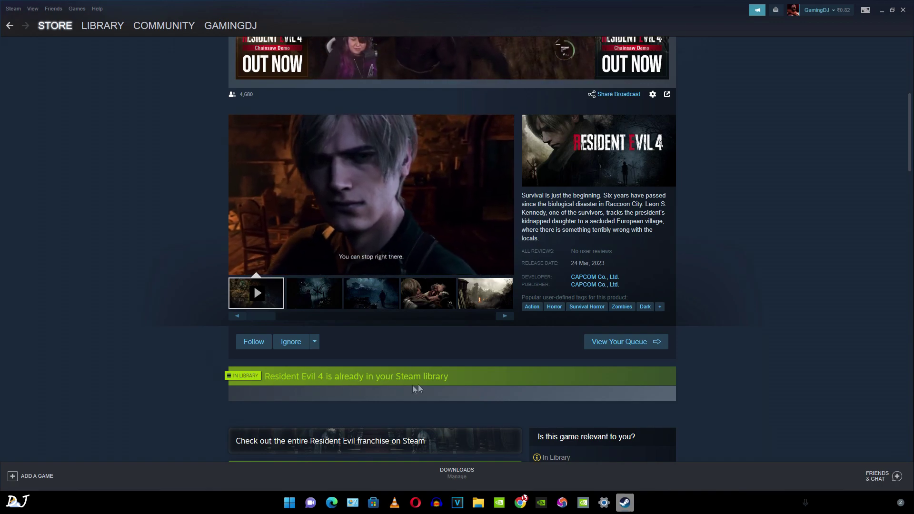
Step: Check the Resident Evil 4 page for its ownership status, then search the library for "hollo" and open Hollow Knight
scroll(160, 364, down, 1)
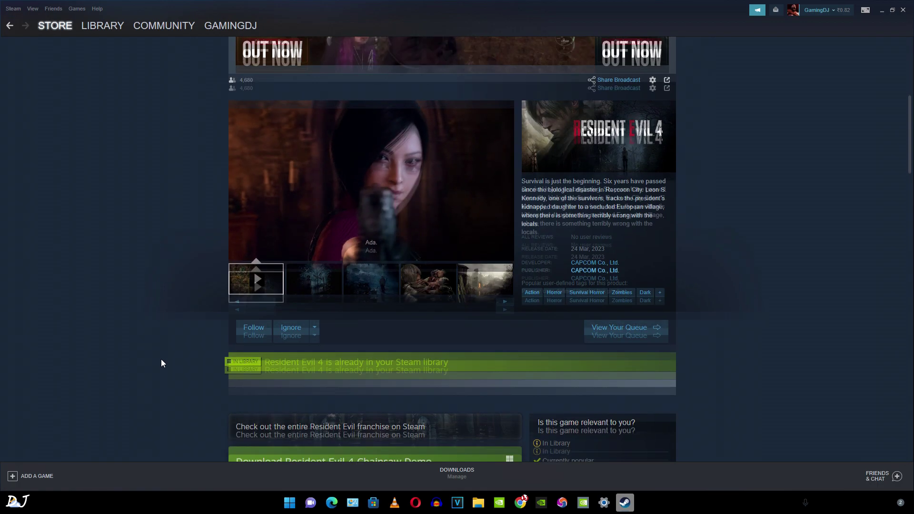
scroll(161, 363, down, 5)
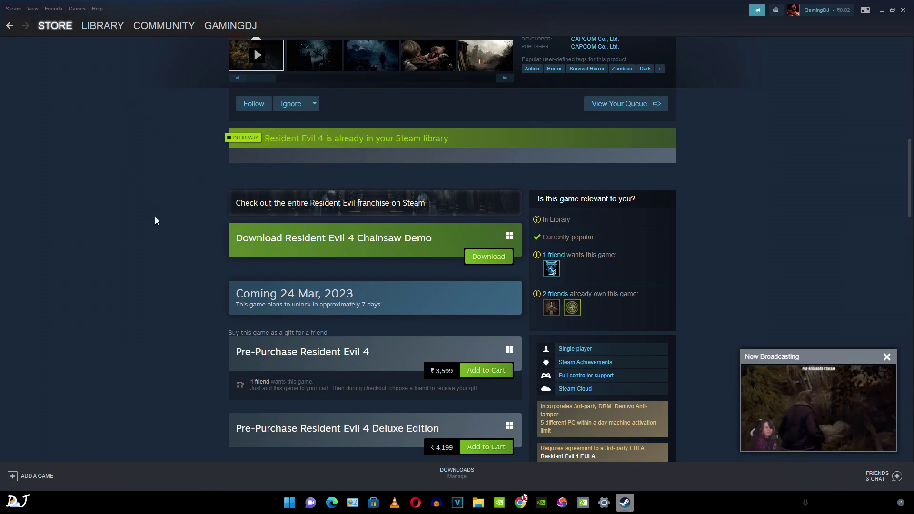
click(107, 26)
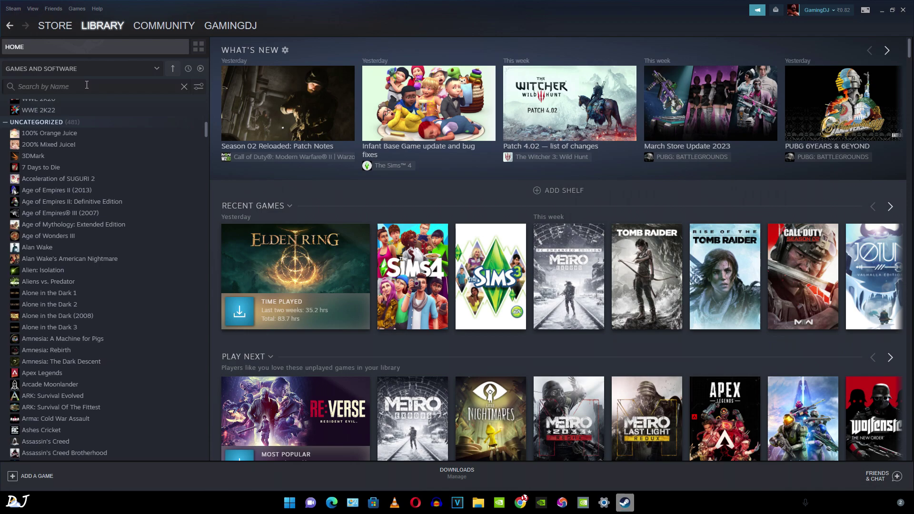
click(87, 85)
text(hollo)
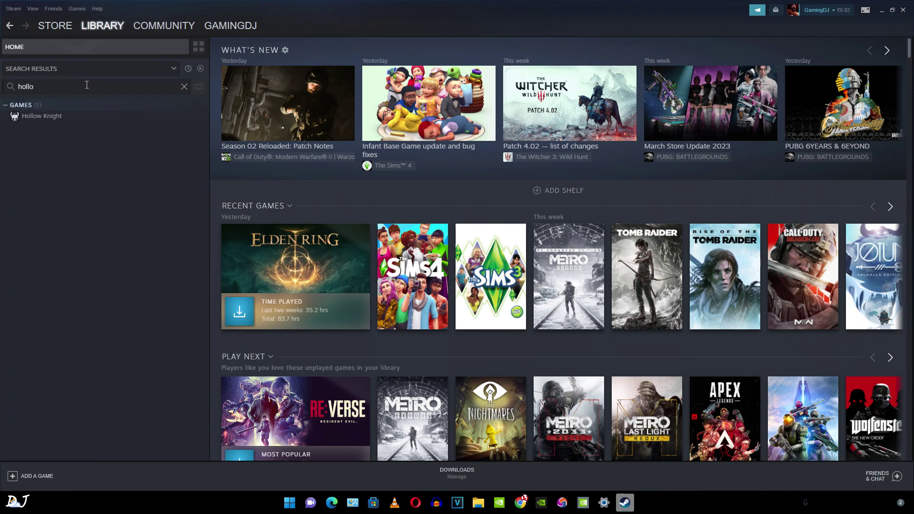
click(55, 118)
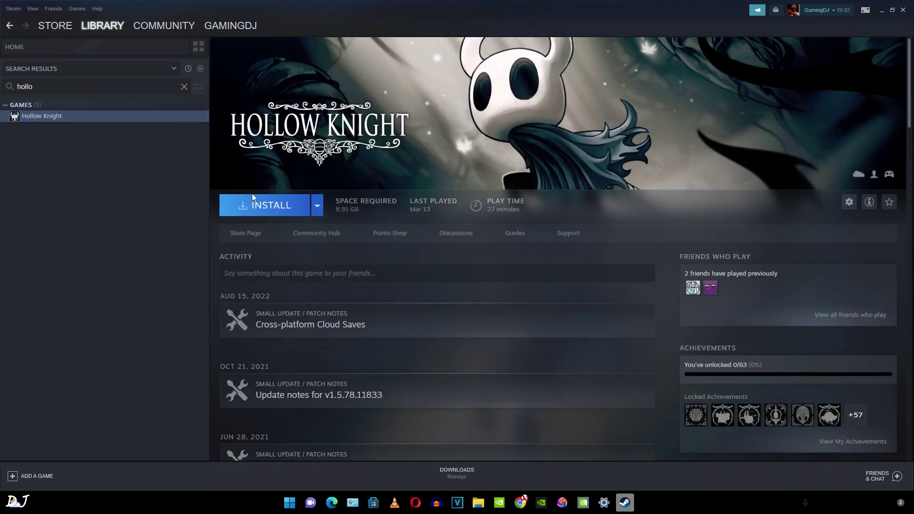
Step: Install Hollow Knight into a new Steam library on drive E with desktop and start menu shortcuts, and open the downloads page
click(284, 205)
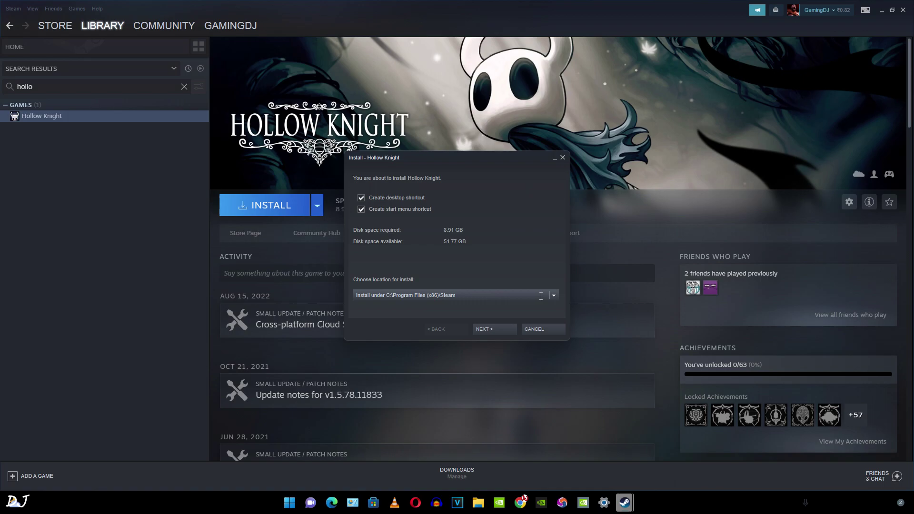
click(473, 295)
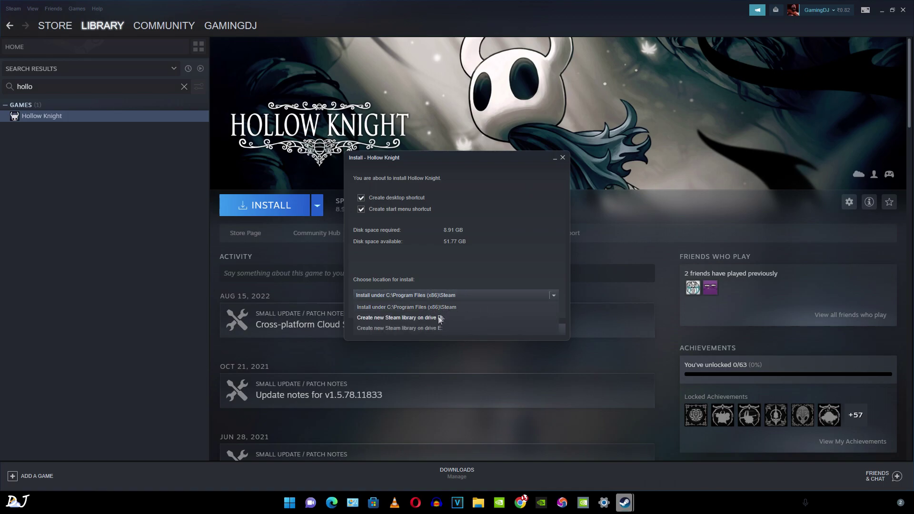
click(422, 327)
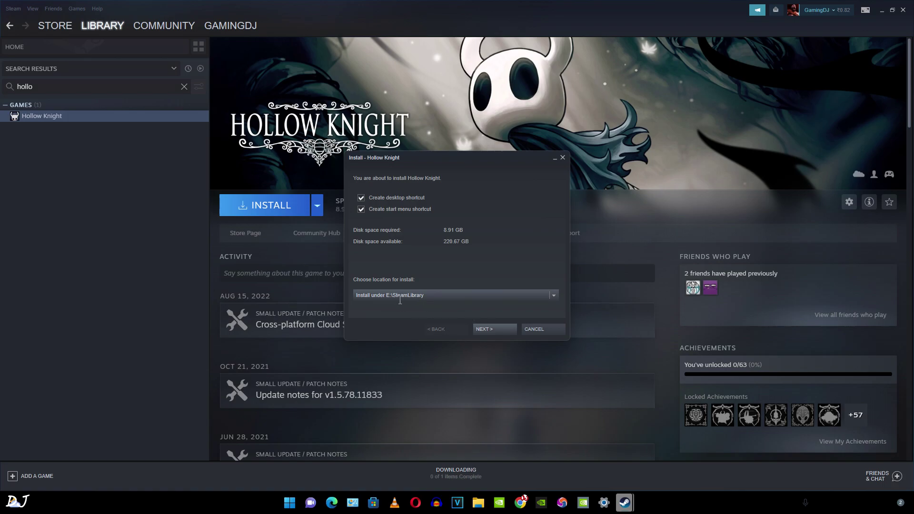
click(502, 328)
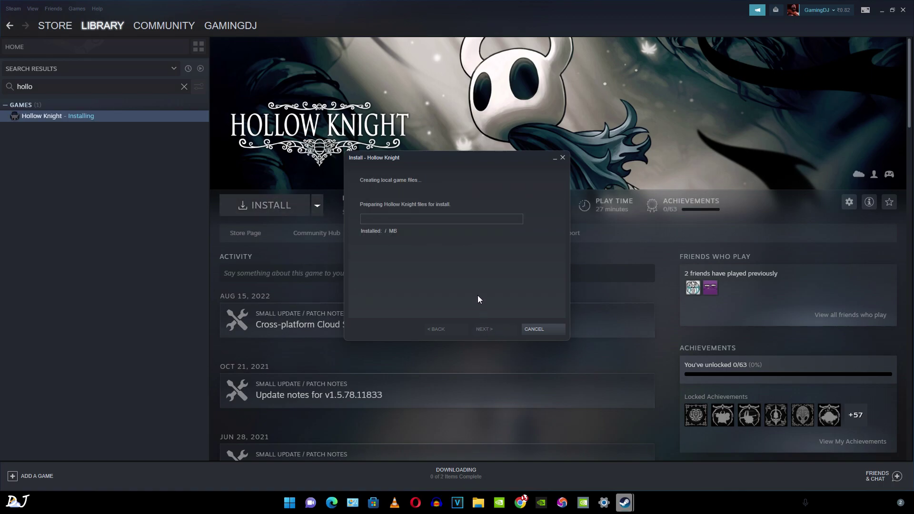
click(544, 333)
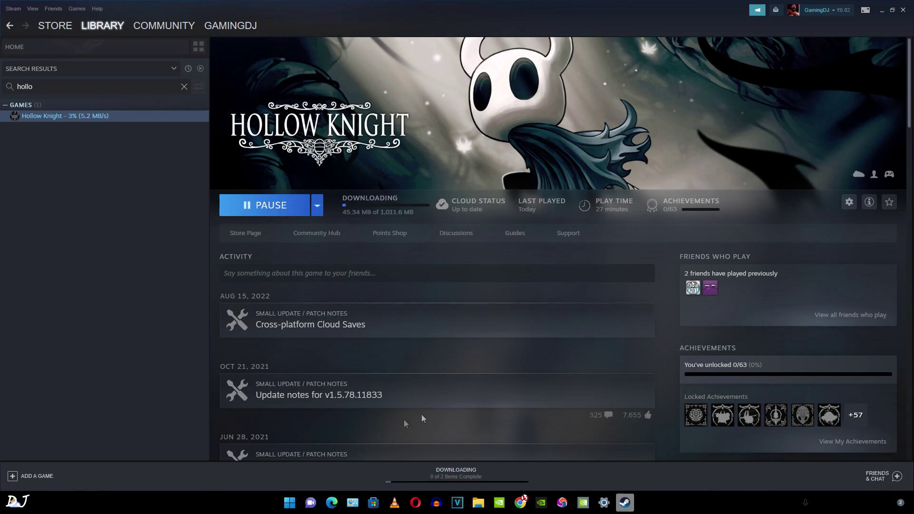
click(453, 475)
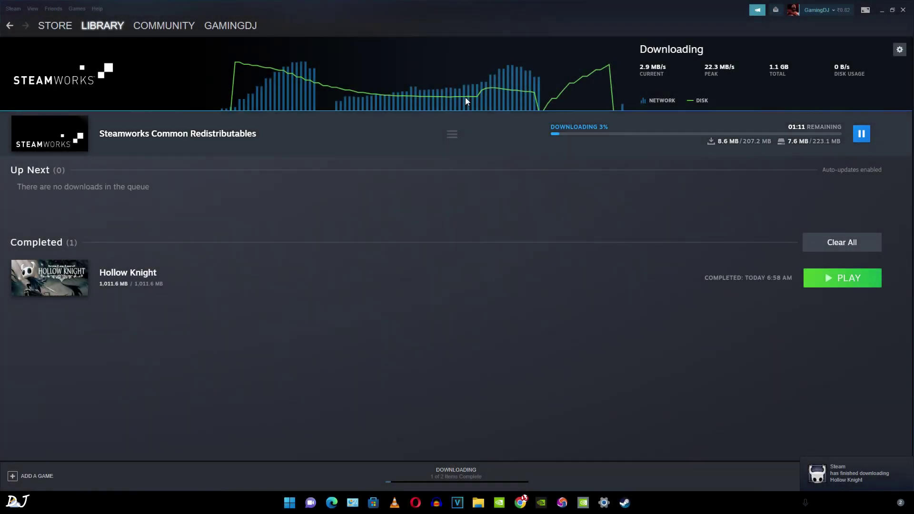
Step: Return to the library, search it for "hollo", and open Hollow Knight
mouse_move(161, 27)
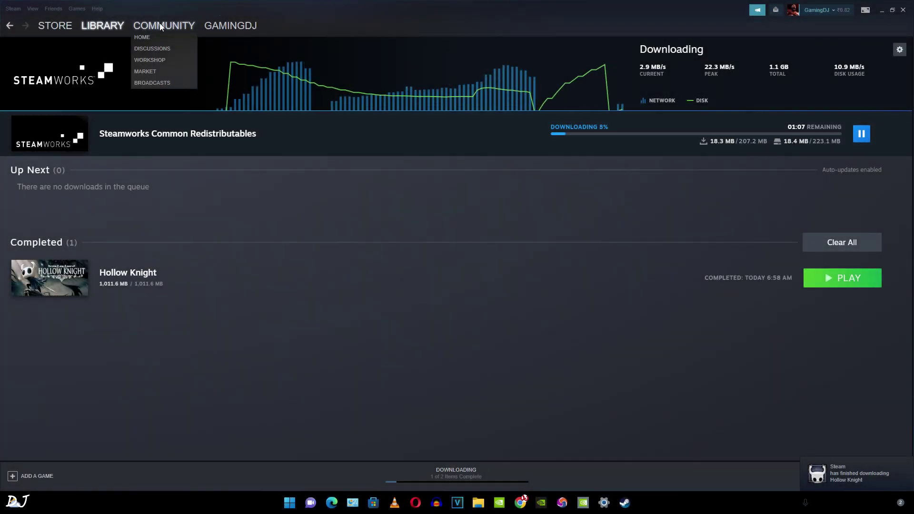
click(111, 24)
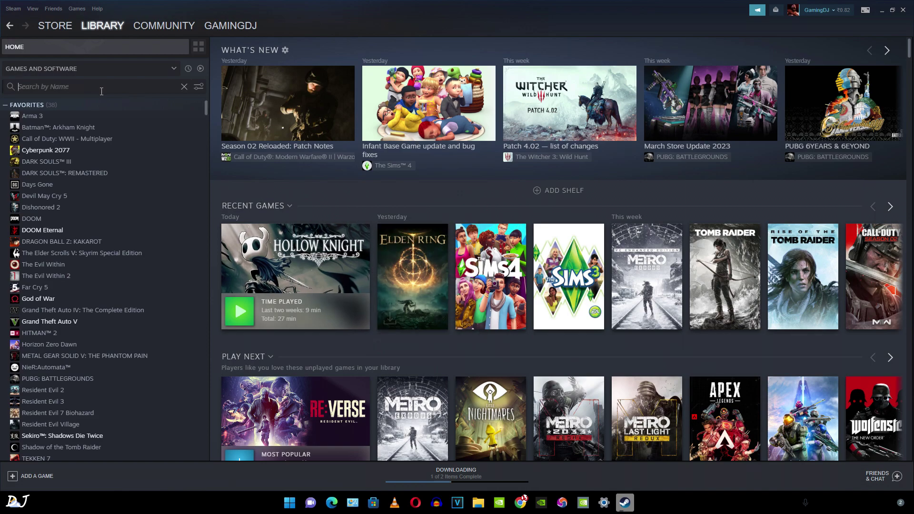
text(hol)
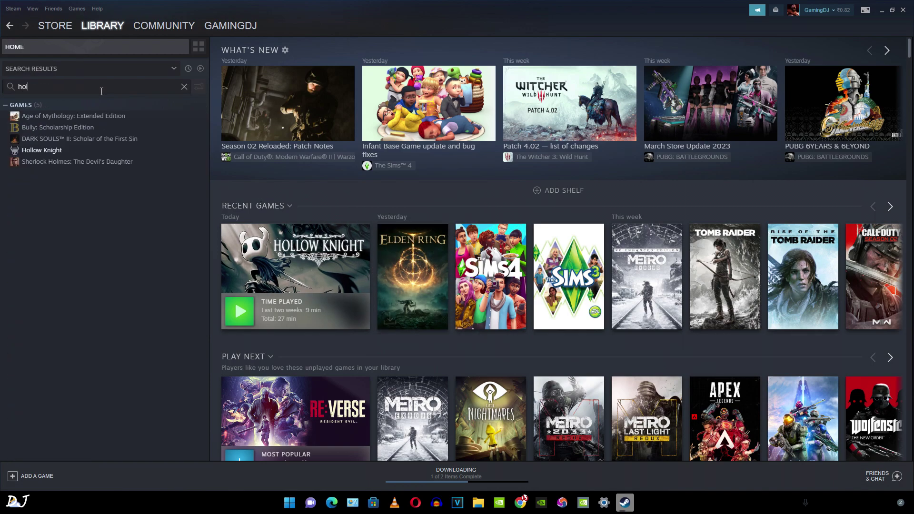
text(lo)
click(78, 117)
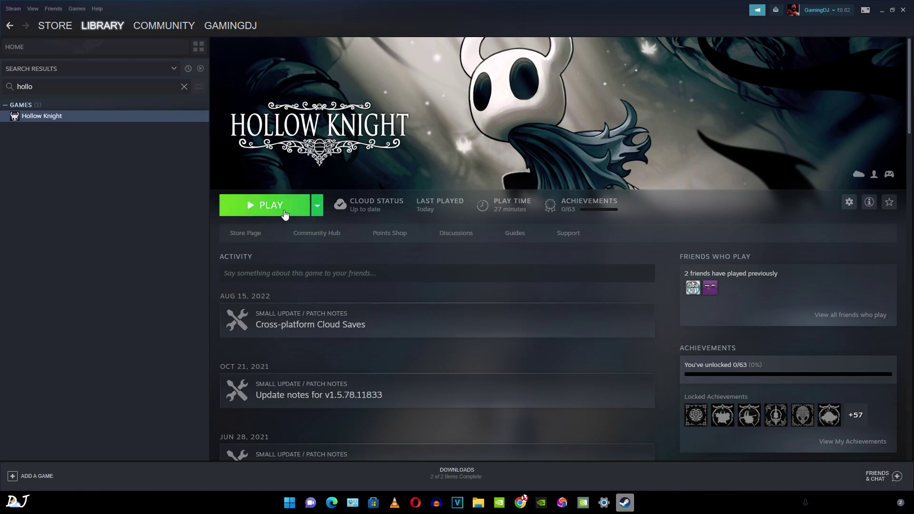
Step: Browse Hollow Knight's local files from its library entry, and close the folder window
right_click(48, 123)
mouse_move(78, 165)
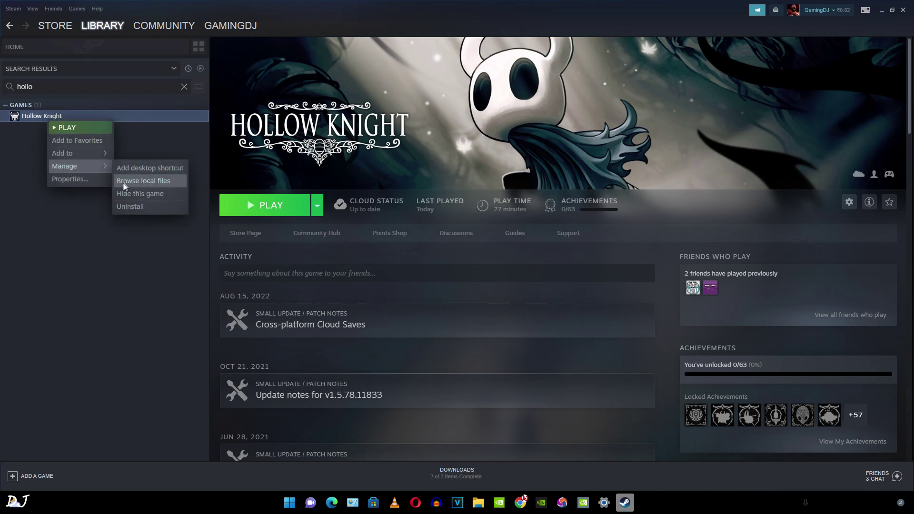
click(148, 181)
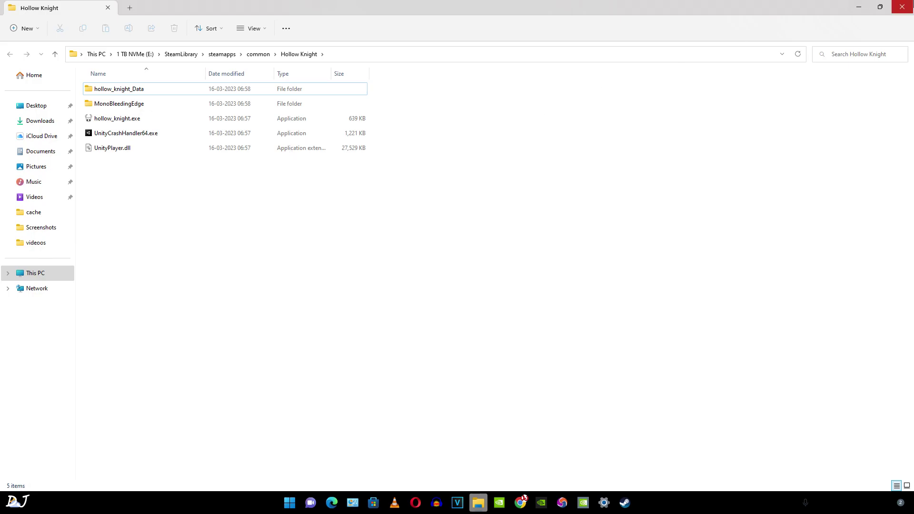
click(902, 6)
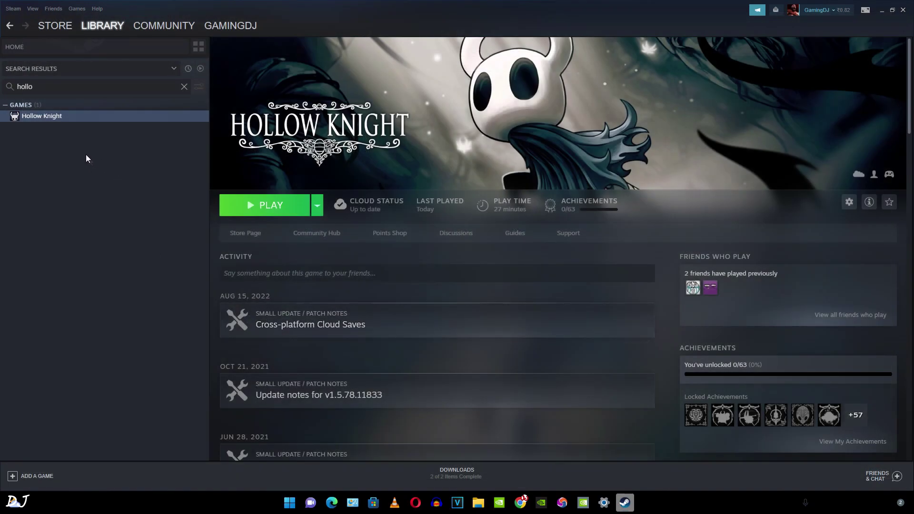
Step: Uninstall Hollow Knight from the library and confirm the removal
right_click(49, 119)
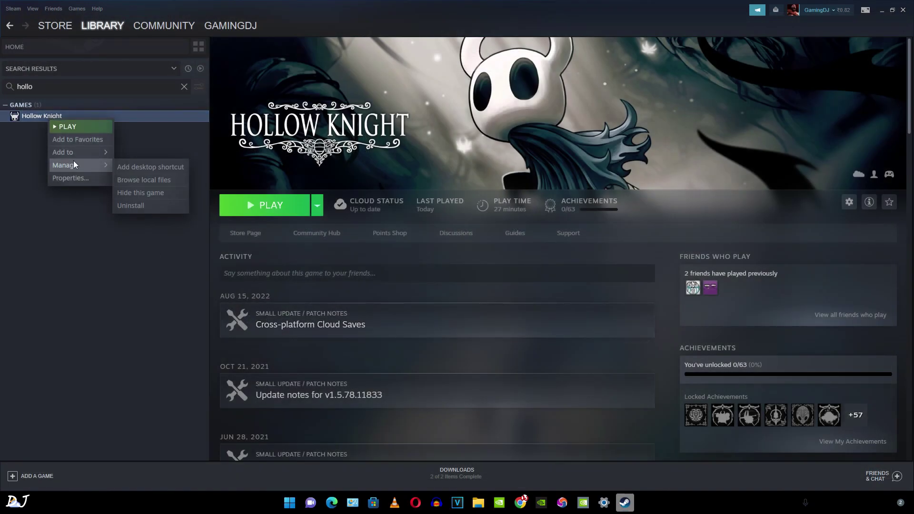
click(132, 208)
click(385, 282)
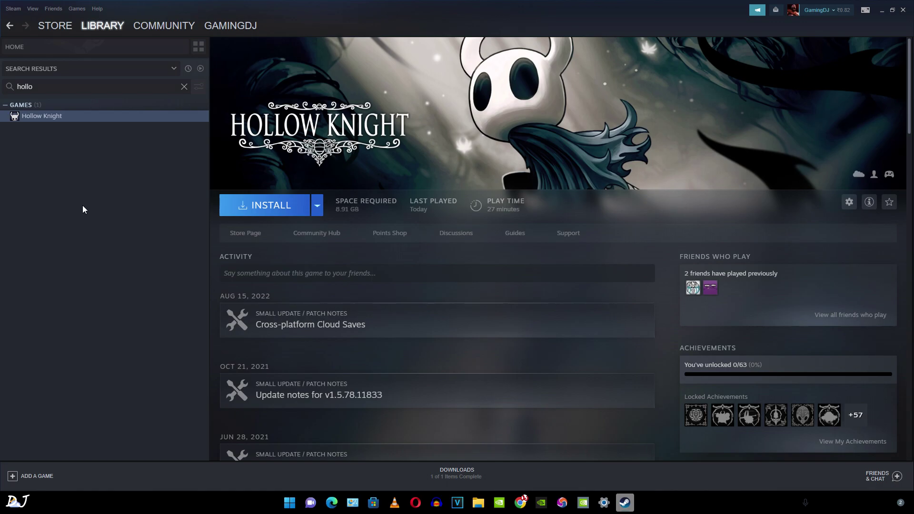
Step: Check the Cloud synchronization options in the Steam settings and accept them as they are
click(10, 12)
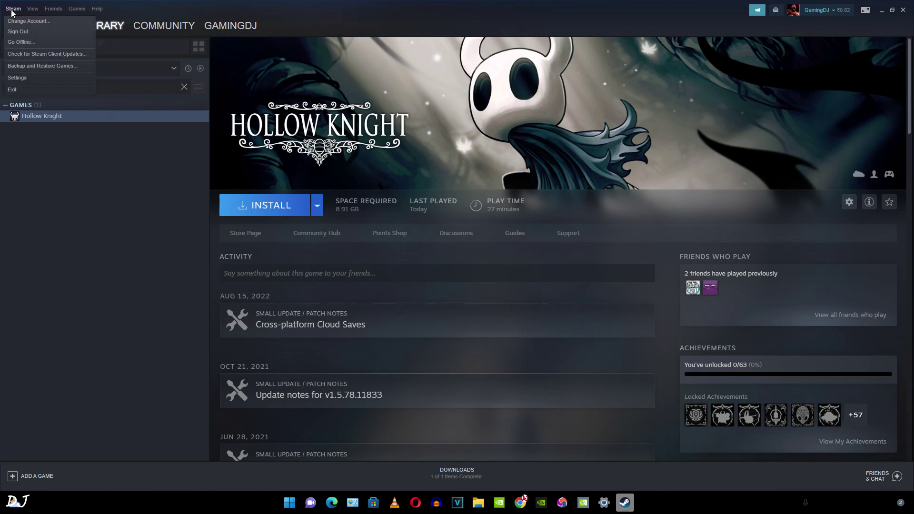
click(18, 79)
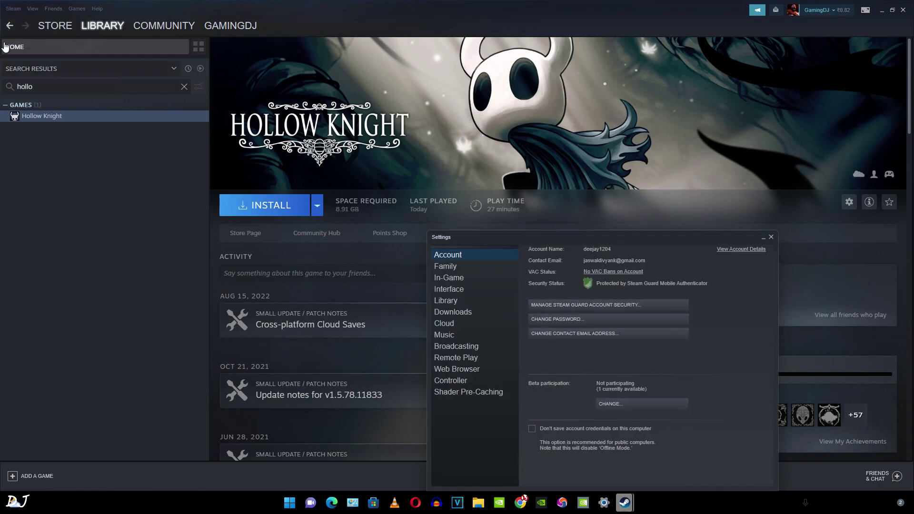
click(445, 322)
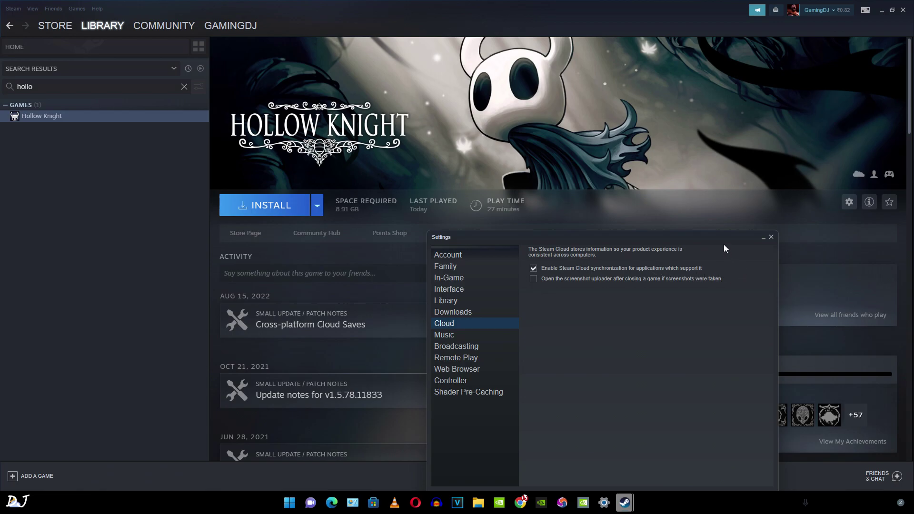
drag(723, 245, 720, 206)
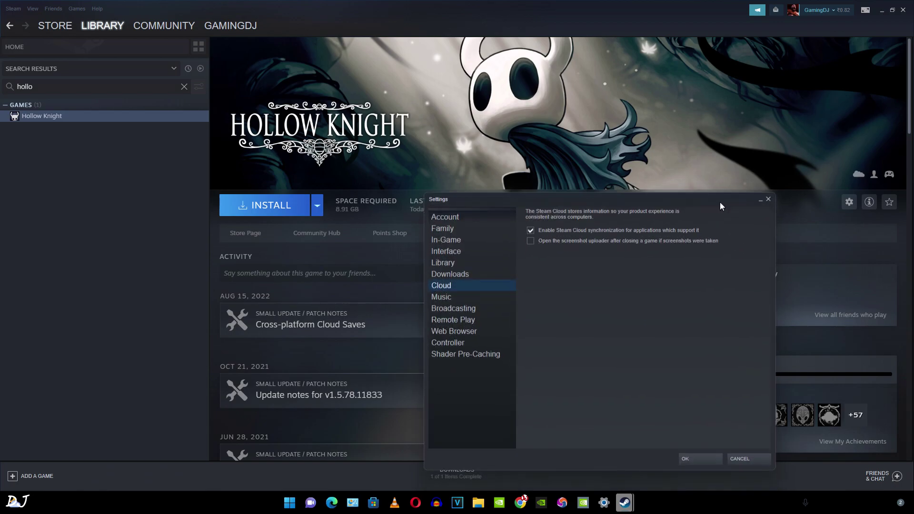
click(693, 458)
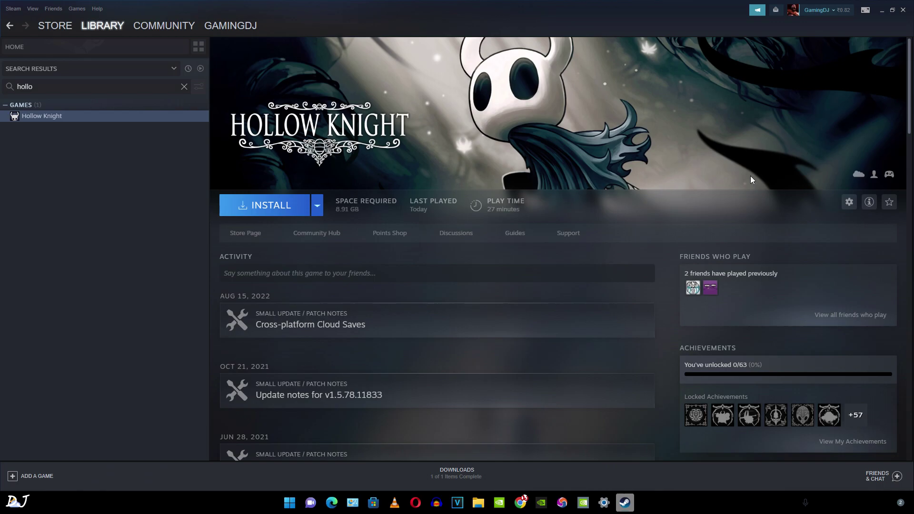
Step: Open Hollow Knight's store page and examine its supported features for Steam Cloud
click(254, 240)
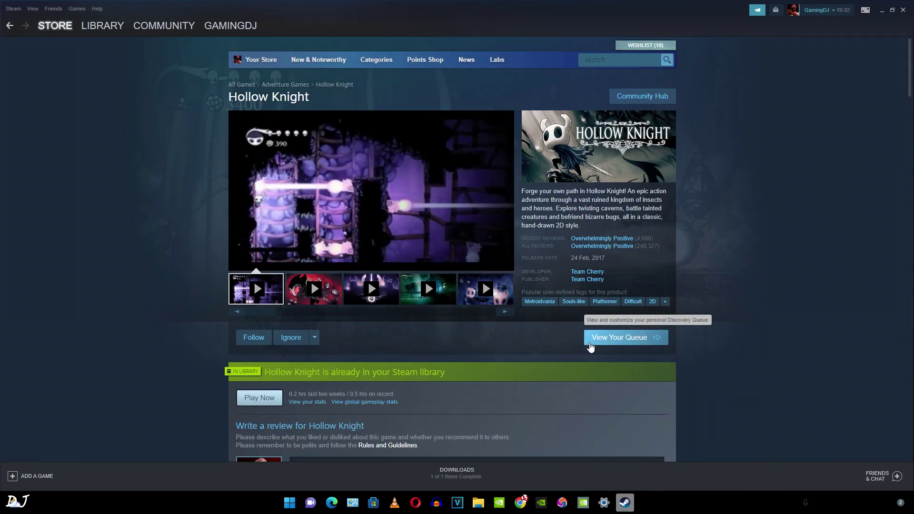
scroll(590, 341, down, 10)
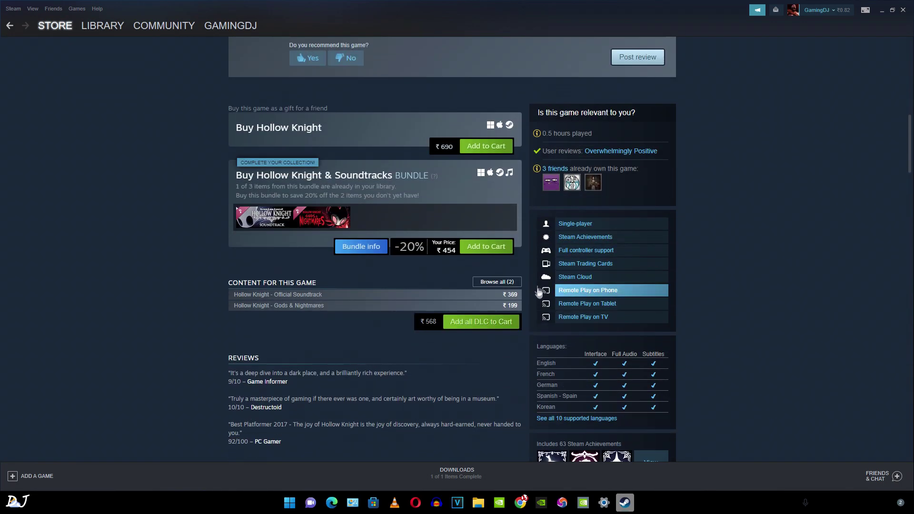